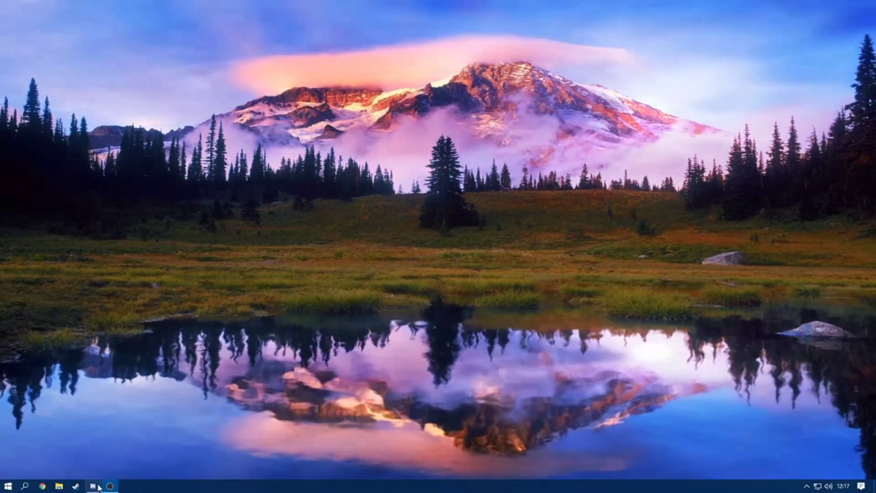
Step: Open the DayZ game folder under SteamLibrary\steamapps\common on Local Disk (E:) in File Explorer
left_click(94, 487)
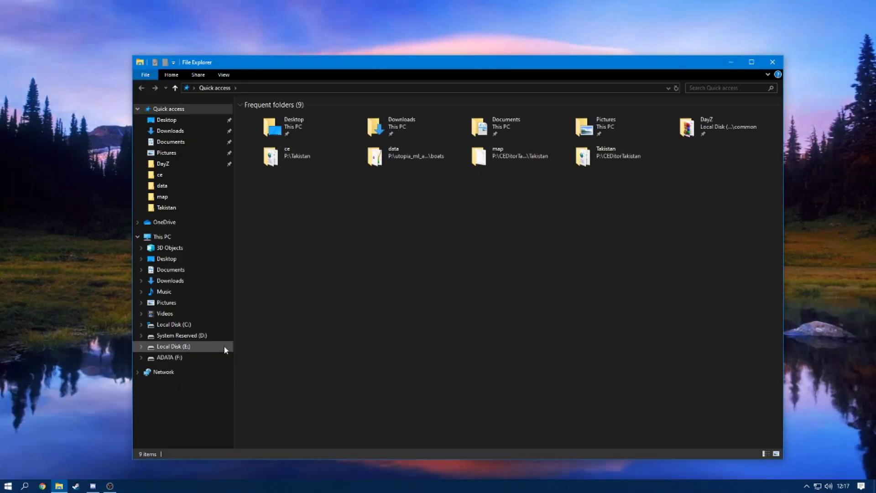
left_click(223, 347)
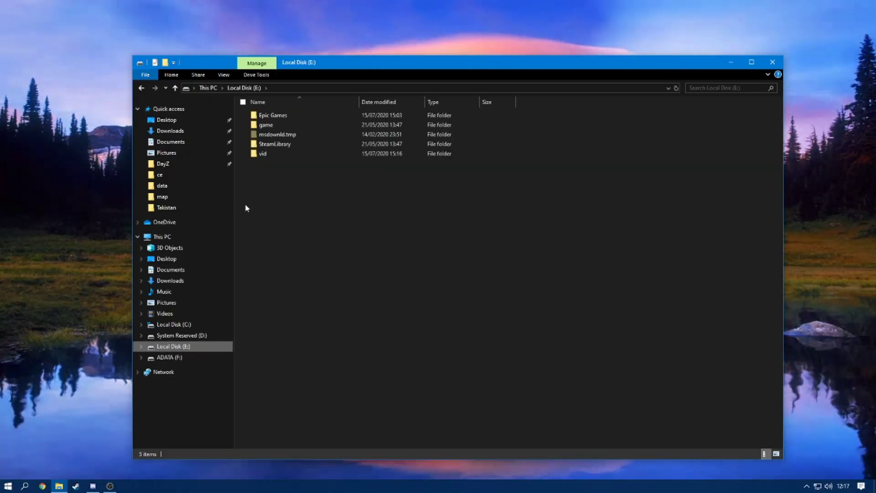
double_click(287, 144)
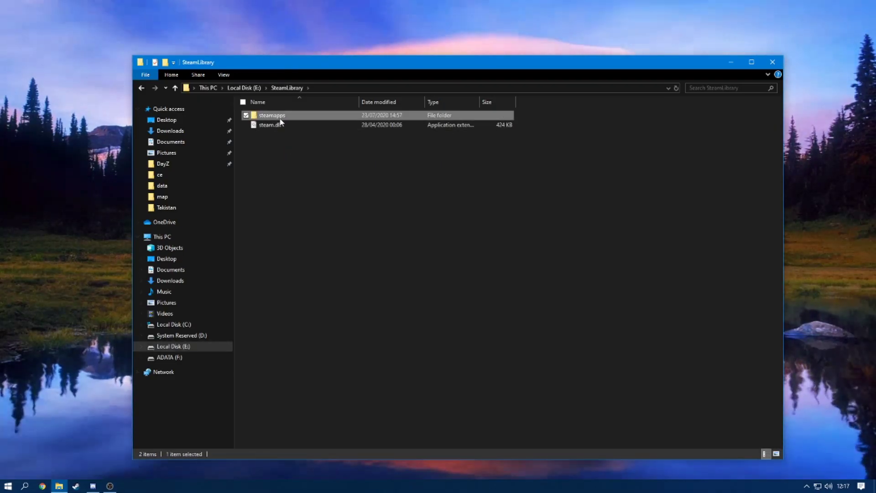
double_click(280, 119)
double_click(279, 117)
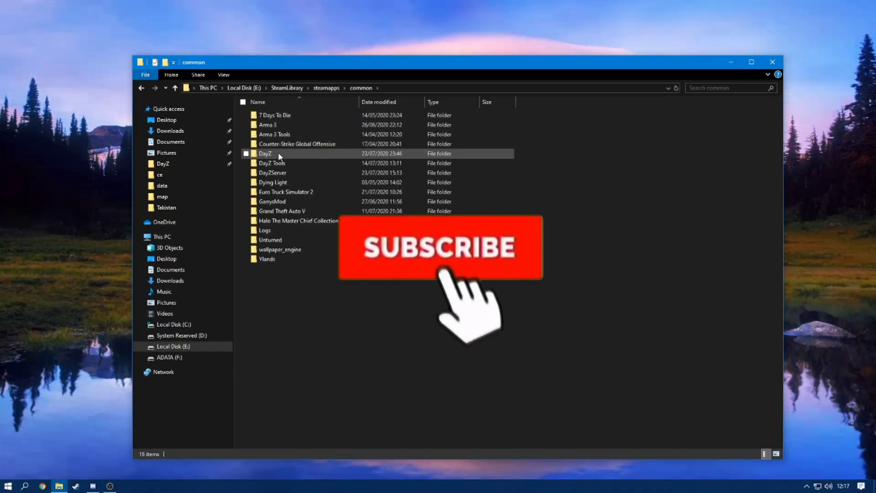
double_click(278, 152)
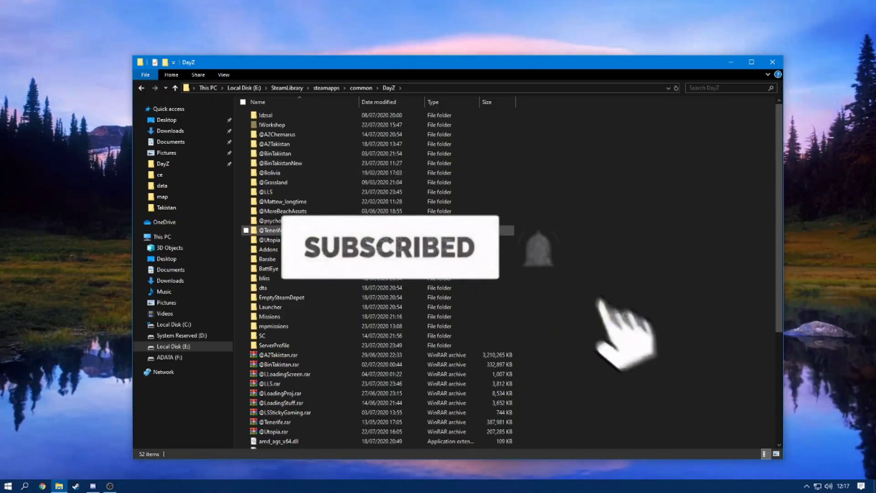
Step: Open the Addons folder inside the DayZ folder and check the display options for file name extensions and hidden items
left_click_drag(556, 299, 340, 147)
left_click(387, 203)
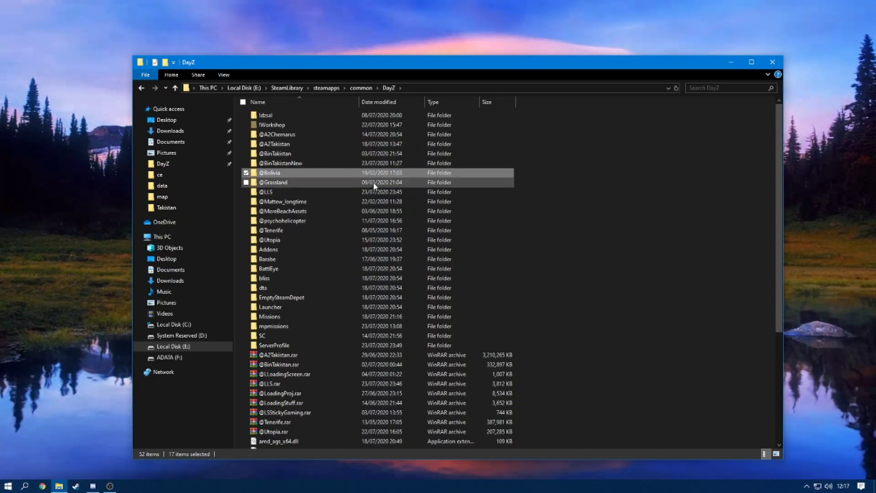
left_click(302, 240)
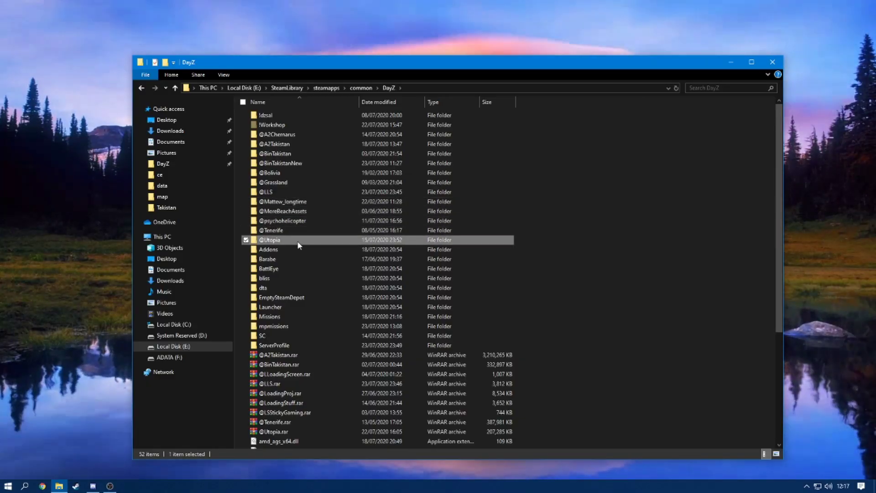
double_click(288, 251)
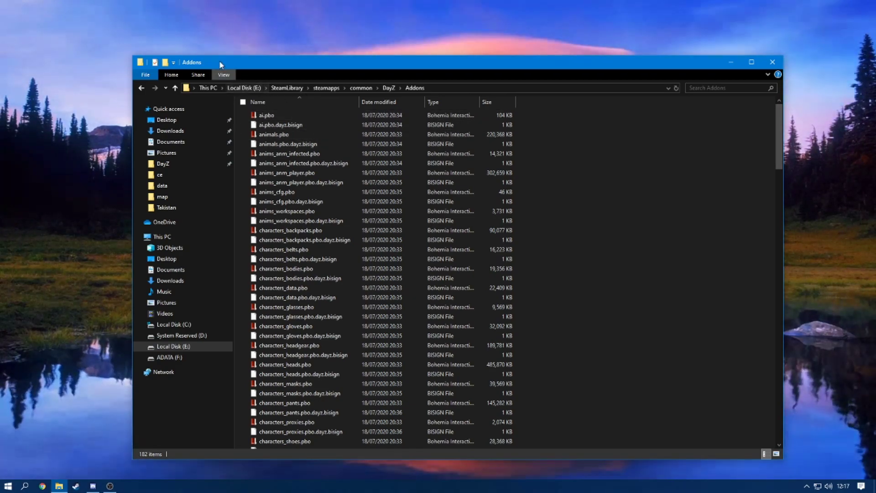
left_click(223, 75)
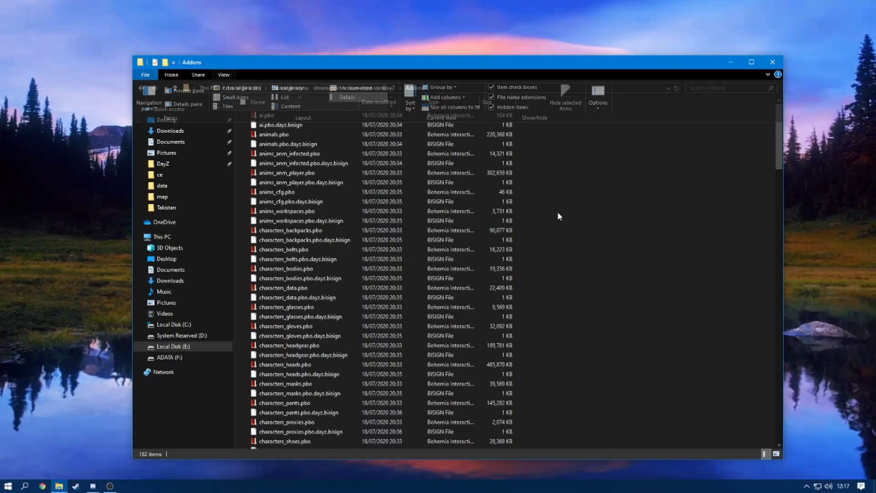
left_click(557, 212)
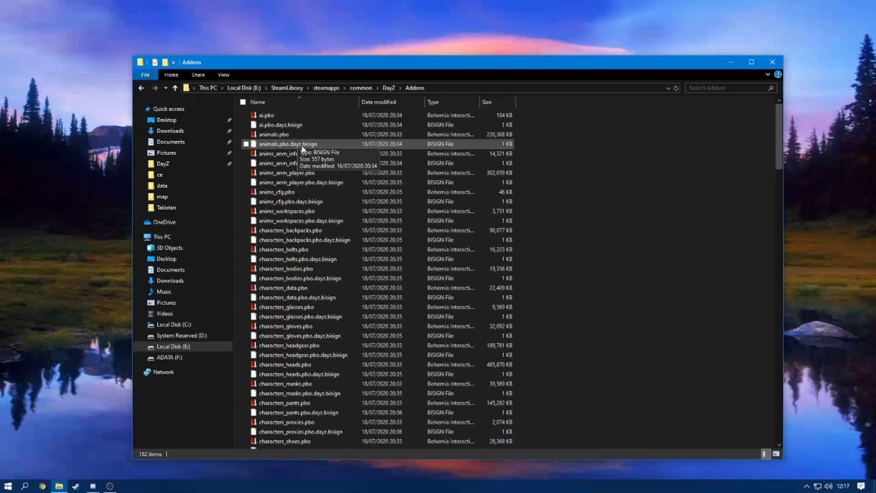
Step: Duplicate the dz.pbo file within the Addons folder and rename the copy to HELLO.pbo
scroll(314, 187, "down", 2)
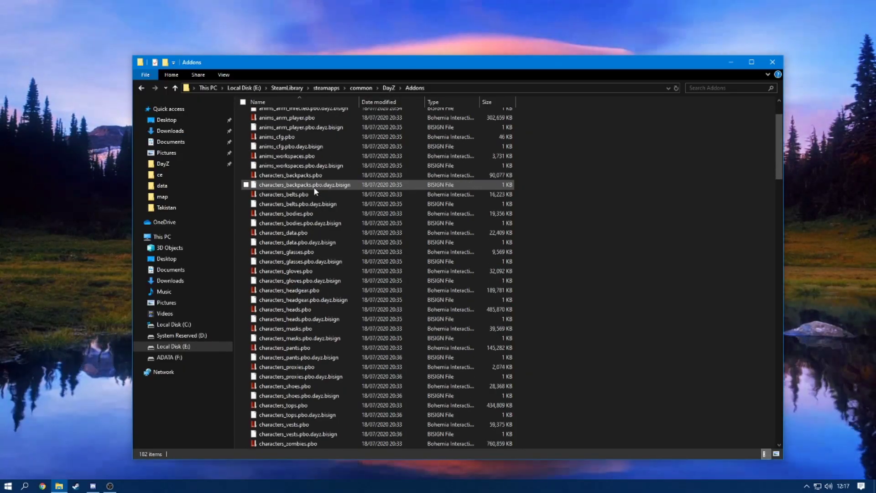
scroll(314, 187, "down", 3)
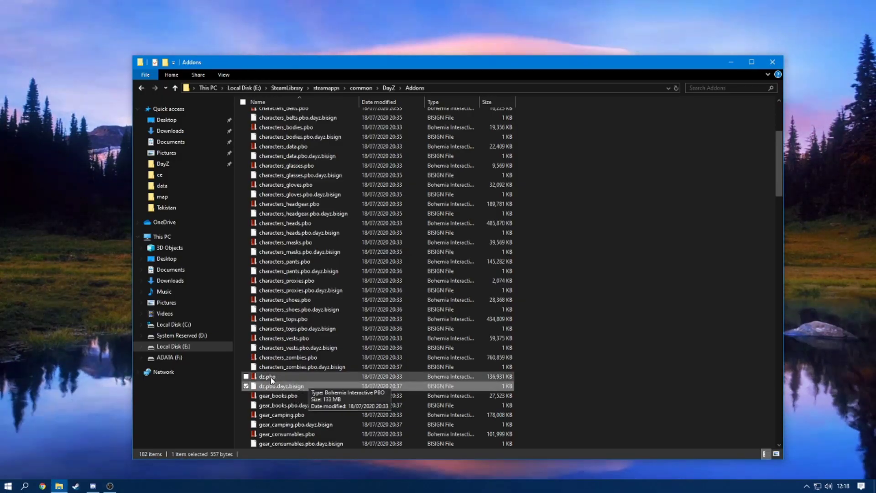
left_click(285, 375)
key("ctrl+c")
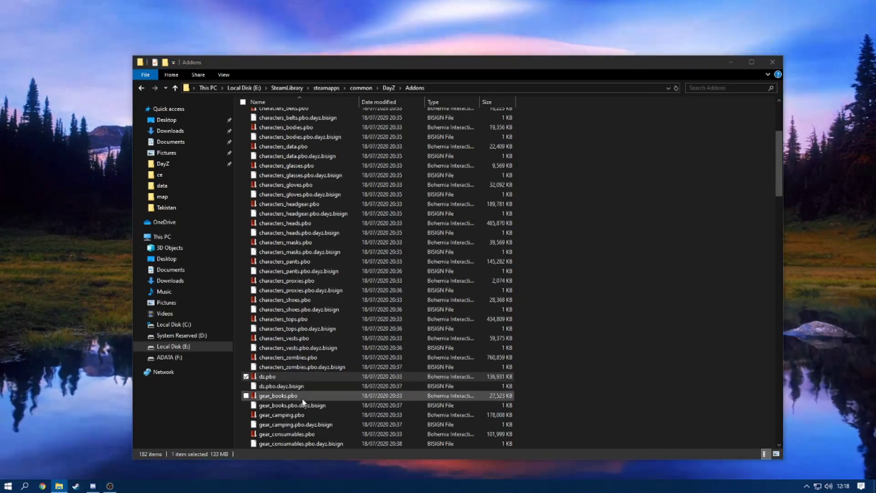
key("ctrl+v")
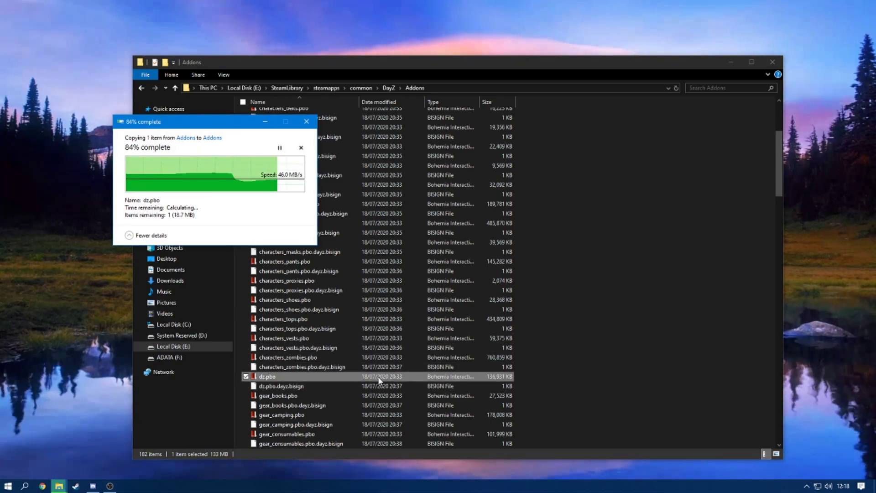
key("F2")
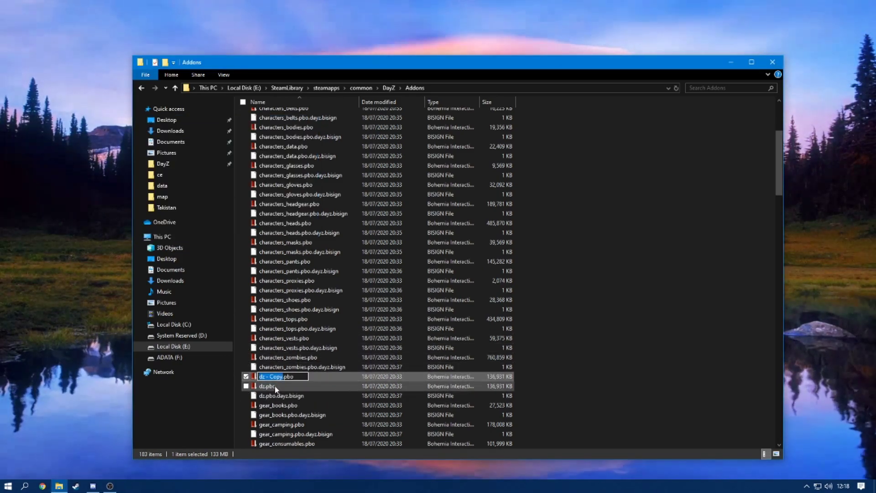
type("HELLO")
key("Return")
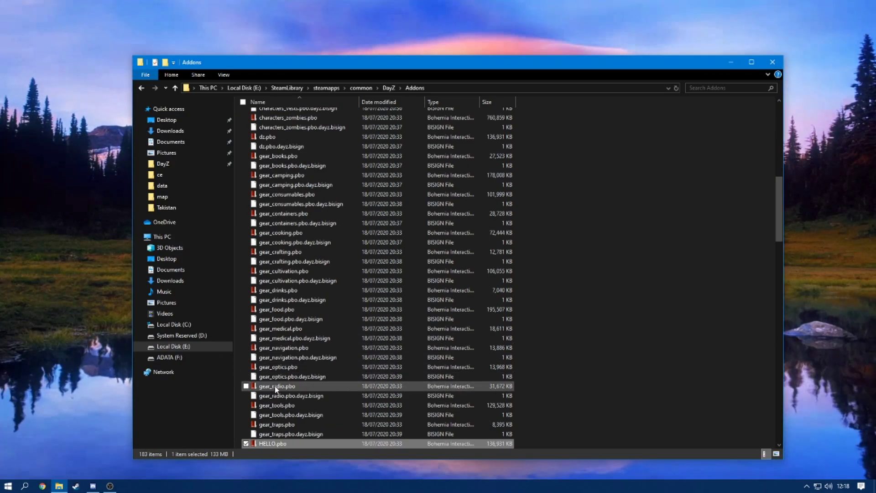
Step: Delete the HELLO.pbo file and look through the remaining files in the Addons folder
scroll(321, 387, "down", 1)
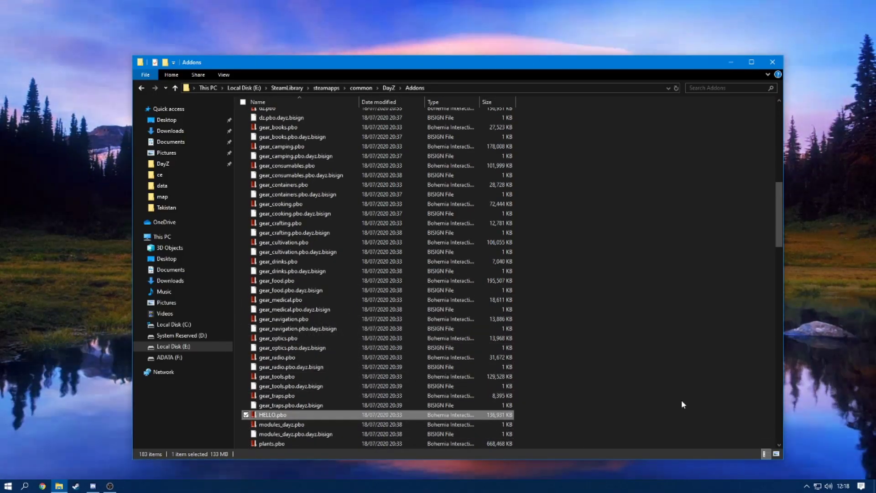
key("Delete")
scroll(508, 401, "down", 1)
left_click(376, 394)
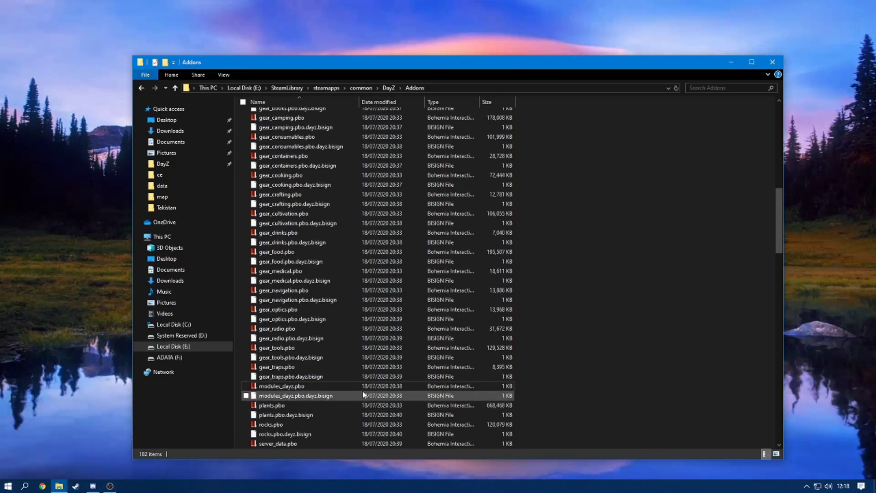
left_click(297, 415)
scroll(312, 408, "down", 3)
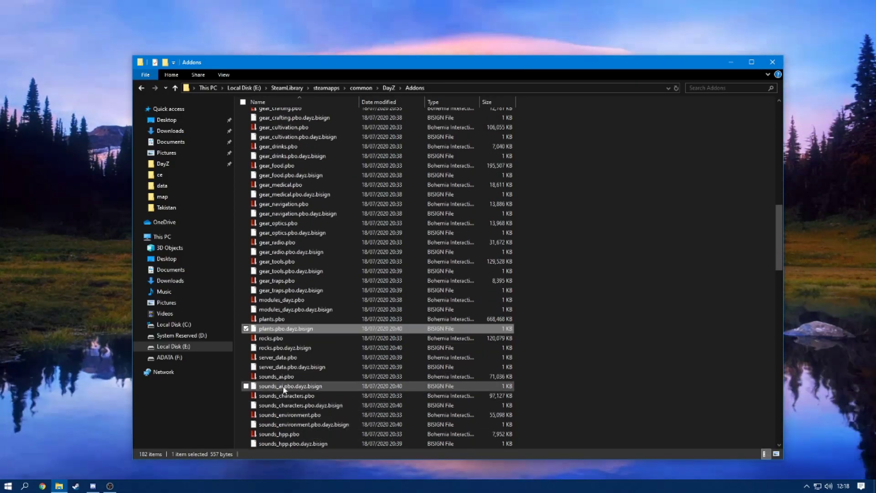
Step: Switch to Steam, view DayZ's local files properties with the option to verify game file integrity, and close the properties
left_click(79, 491)
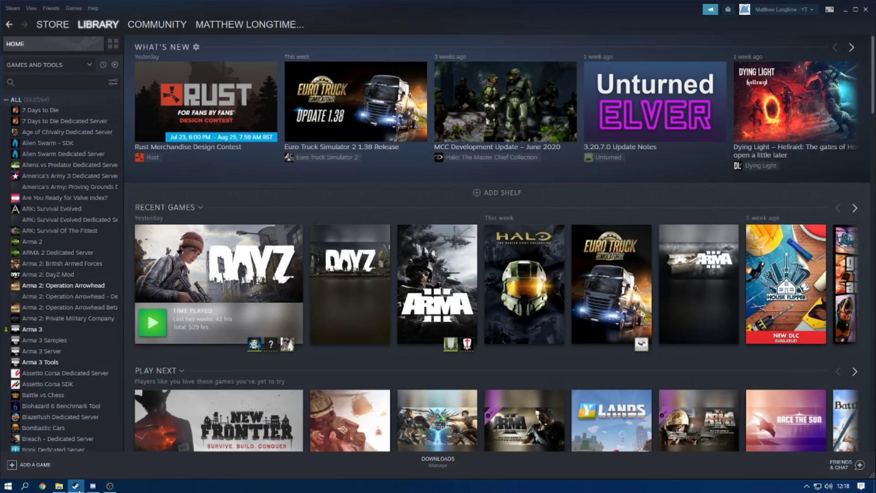
scroll(53, 361, "down", 3)
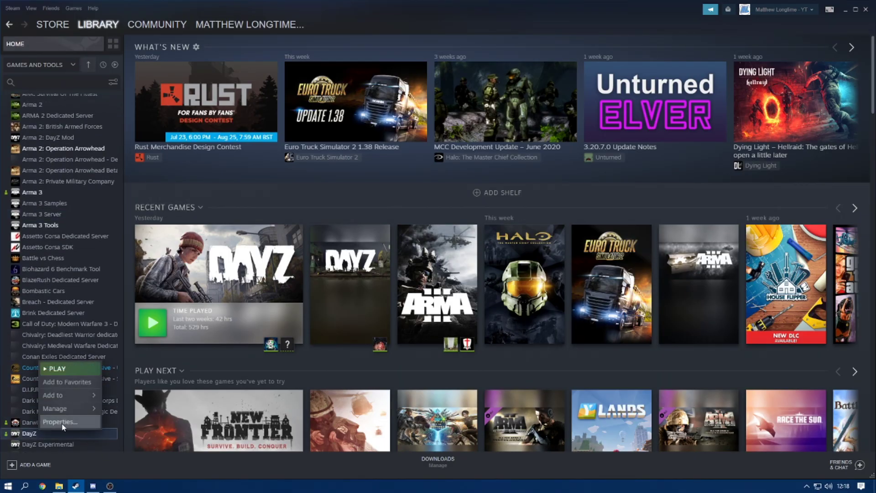
left_click(62, 423)
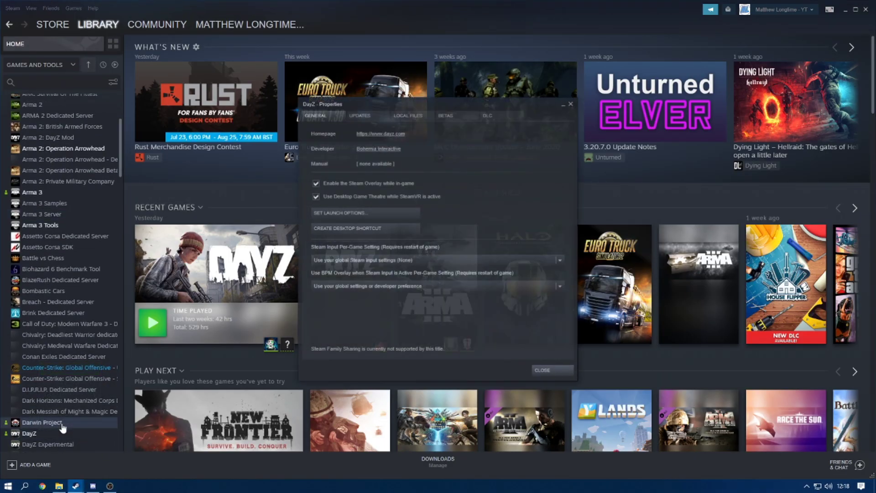
left_click(374, 118)
left_click(404, 116)
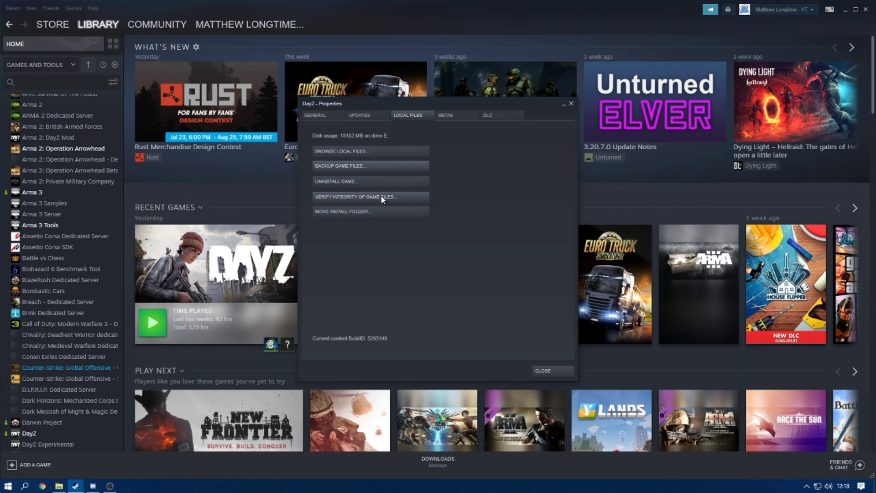
left_click(572, 104)
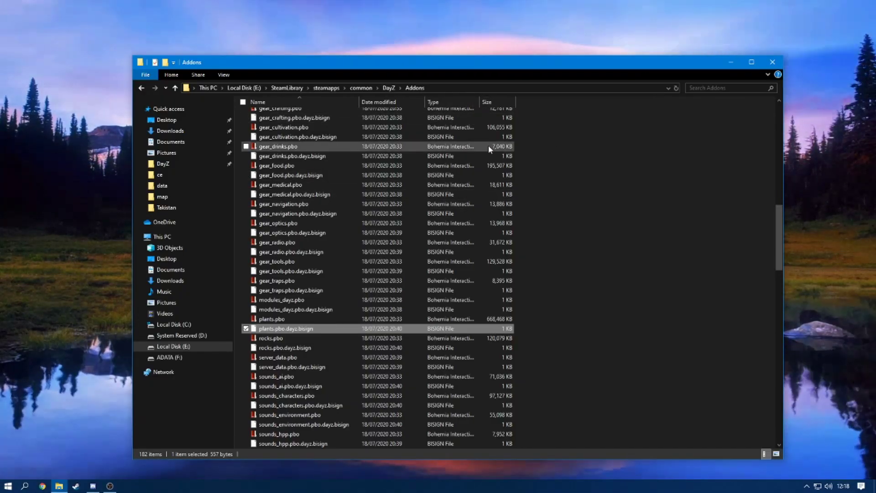
scroll(352, 311, "up", 9)
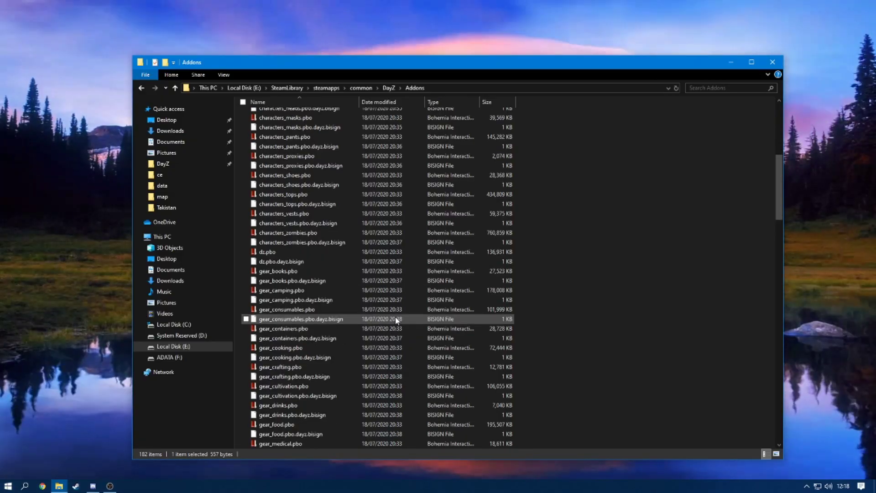
scroll(397, 320, "up", 9)
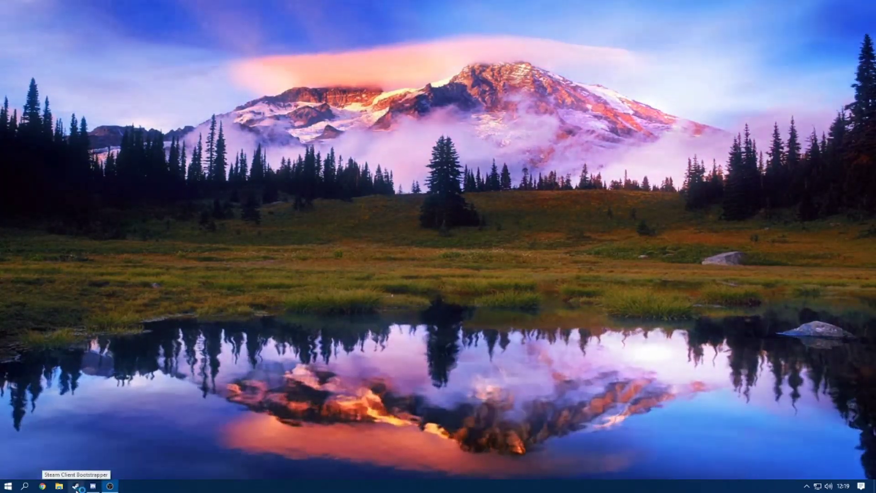
Step: Switch to Steam and open the Workshop Items page from the account's own profile
left_click(75, 486)
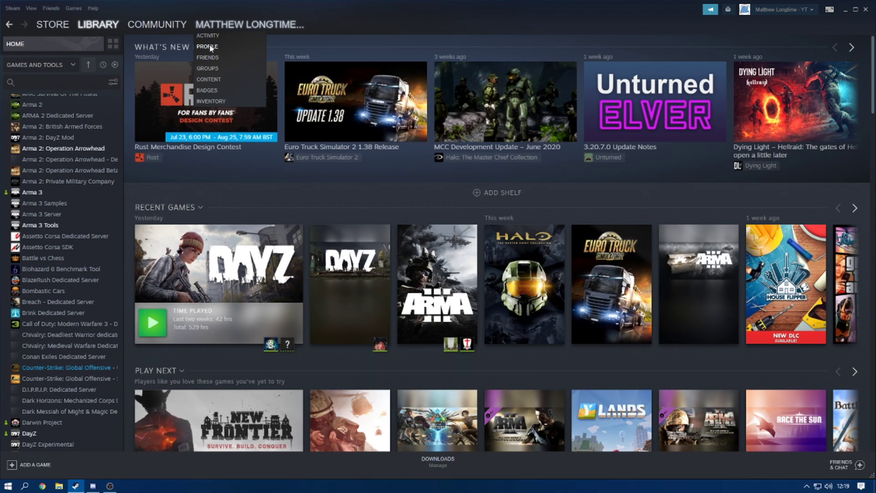
left_click(210, 47)
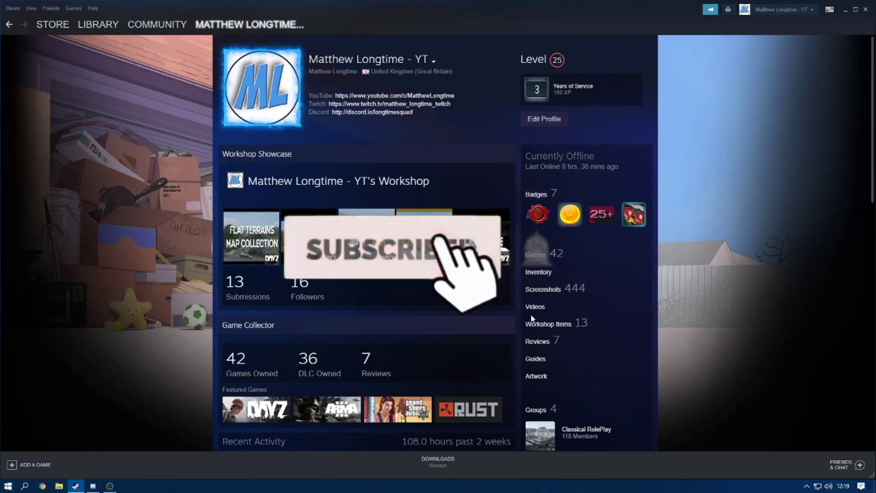
left_click(546, 325)
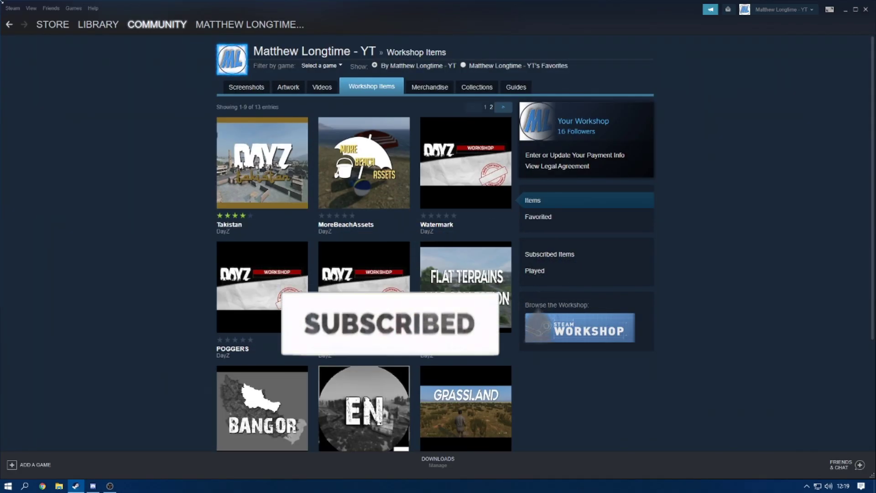
scroll(190, 153, "down", 4)
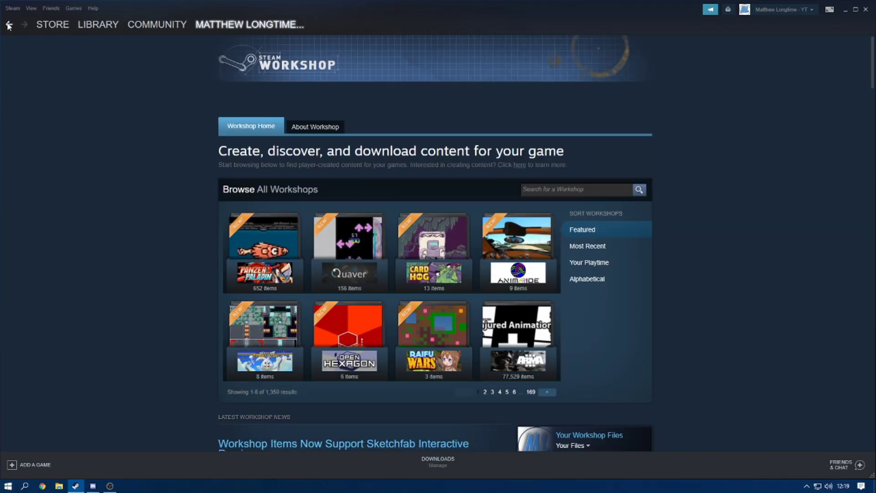
left_click(9, 26)
scroll(548, 113, "up", 3)
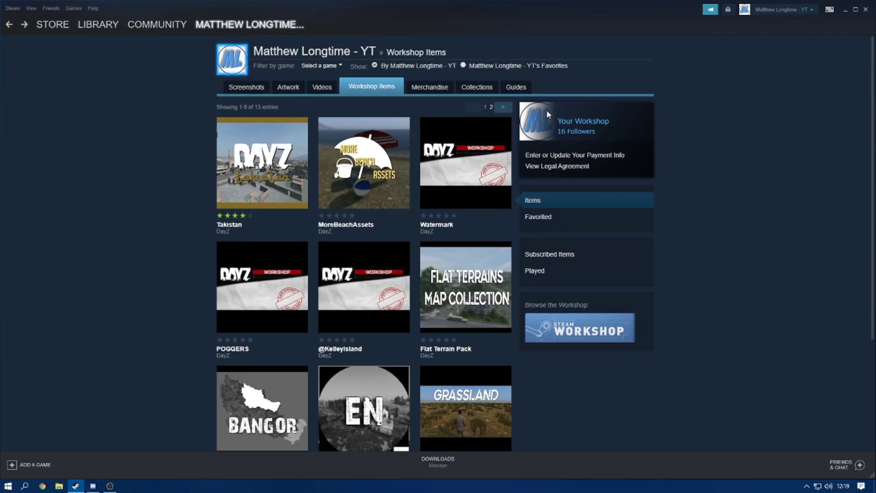
Step: Show the subscribed Workshop items and look through the list for subscribed mods such as CF for DayZ
left_click(565, 256)
scroll(386, 196, "down", 1)
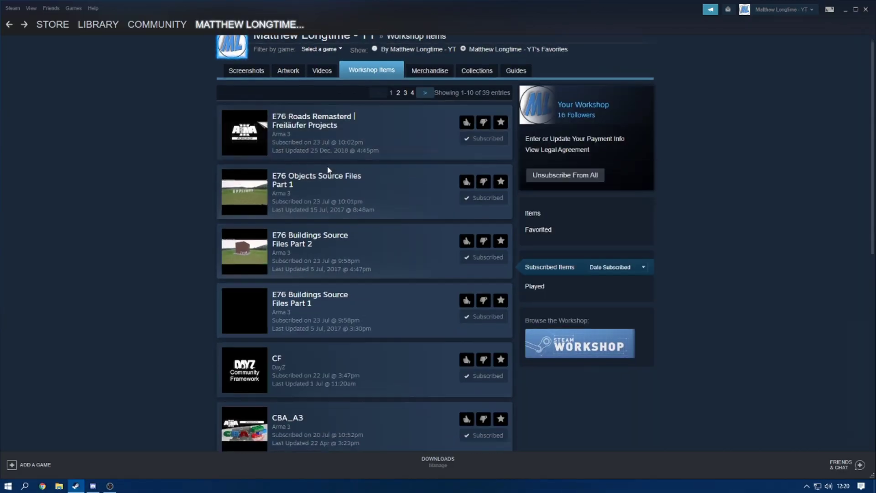
scroll(327, 169, "down", 1)
scroll(328, 166, "down", 2)
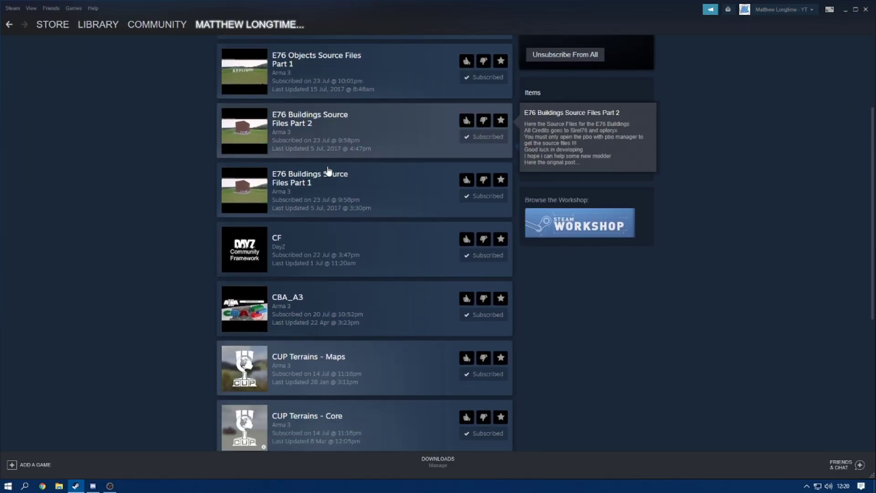
scroll(323, 162, "down", 1)
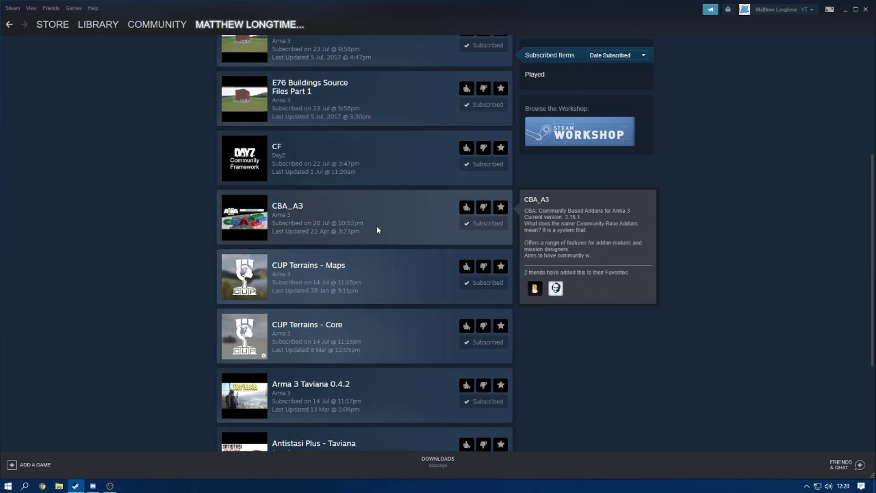
scroll(377, 230, "down", 2)
scroll(372, 358, "down", 1)
scroll(363, 151, "up", 3)
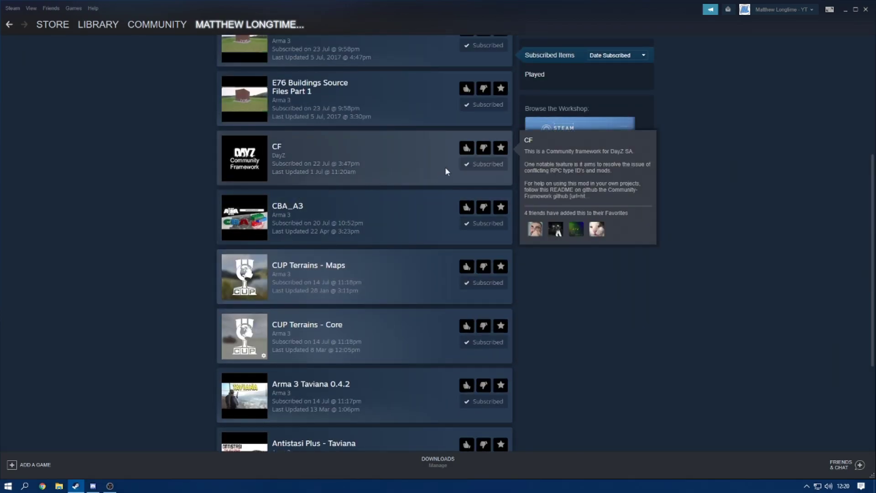
Step: Unsubscribe from the CF mod for DayZ, open its Workshop page, and subscribe to it again
left_click(475, 165)
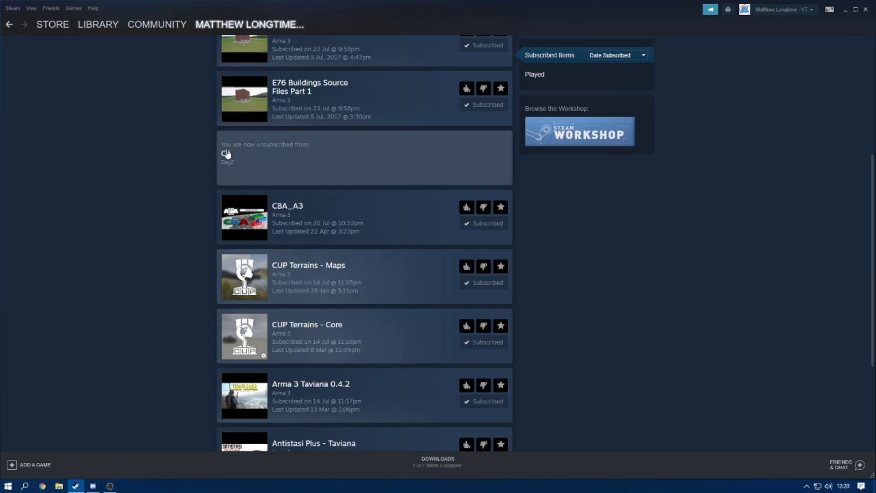
left_click(302, 158)
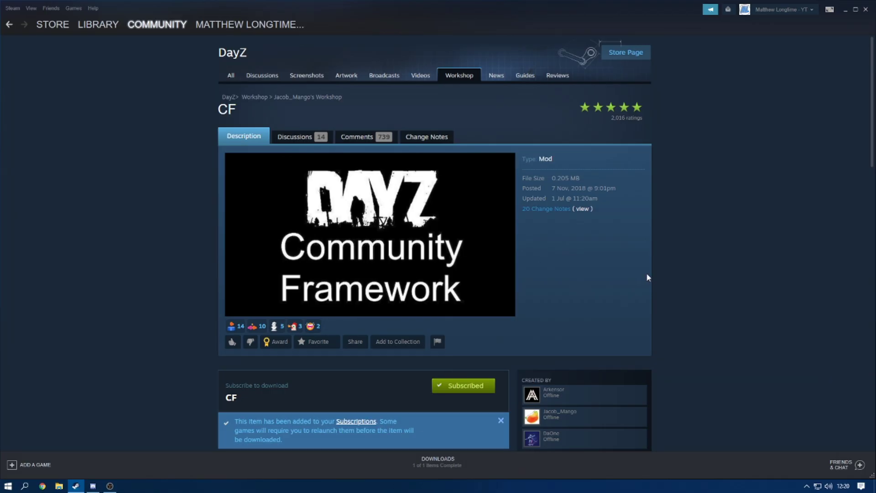
scroll(647, 273, "down", 1)
scroll(647, 273, "down", 1)
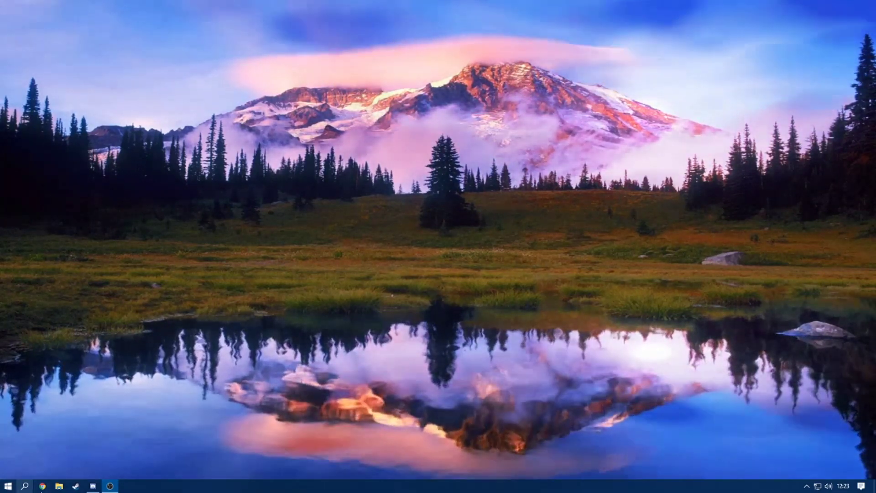
Step: Switch to File Explorer, open the !Workshop folder inside the DayZ folder, and check whether hidden items are shown
key("super+e")
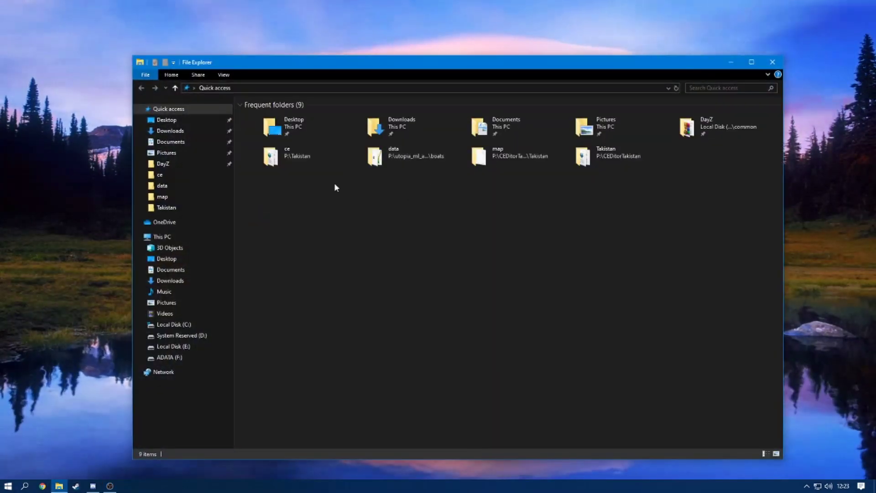
left_click(165, 165)
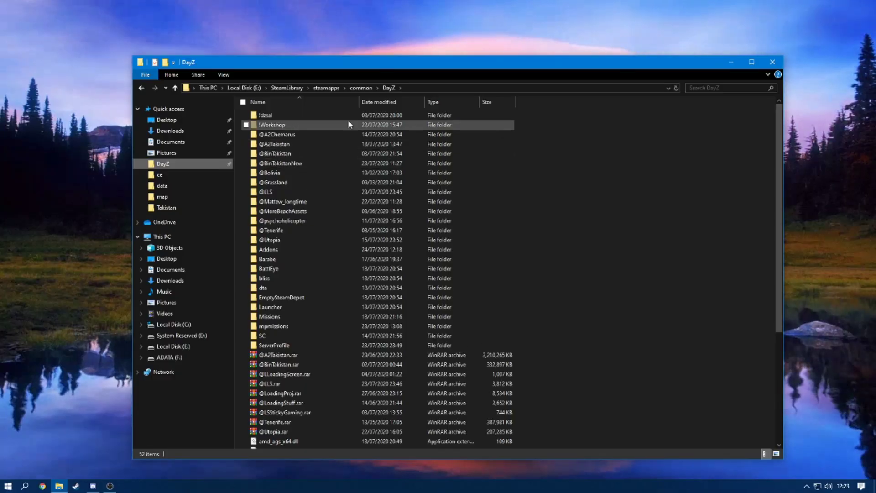
left_click(292, 124)
double_click(293, 124)
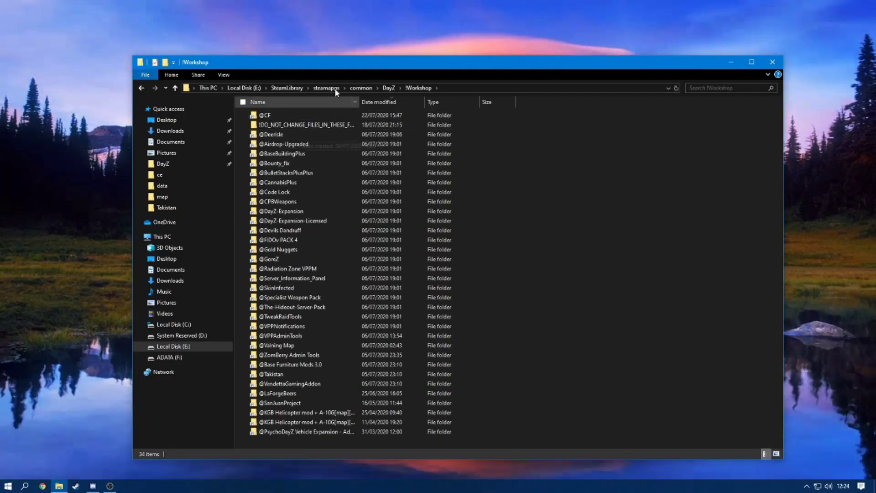
left_click(223, 75)
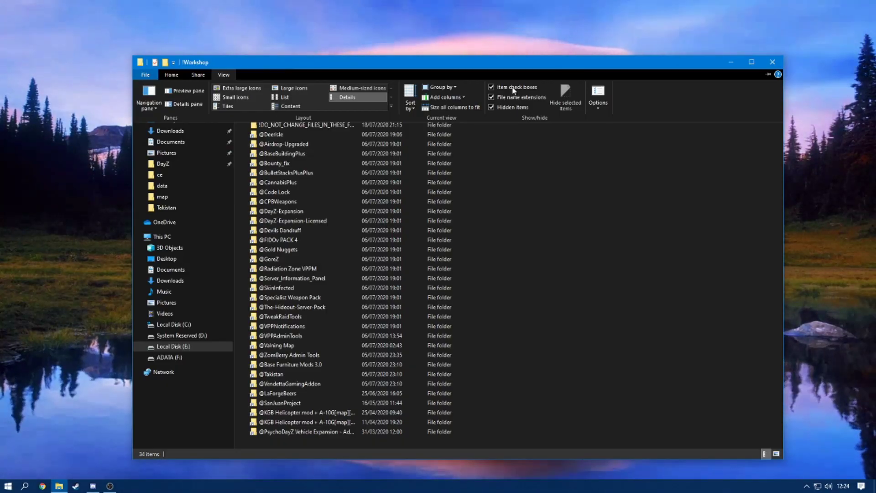
left_click(528, 182)
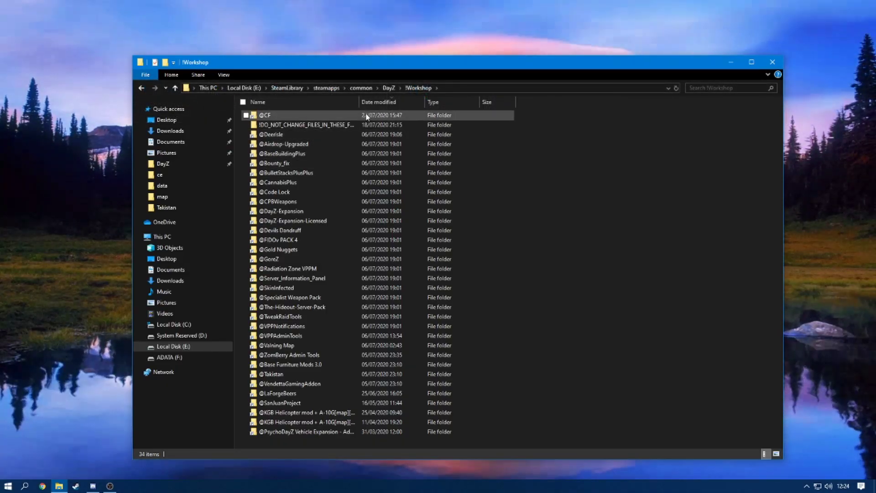
Step: Select the mod folders in the !Workshop folder, show the option to delete them, and dismiss it
left_click_drag(606, 387, 144, 4)
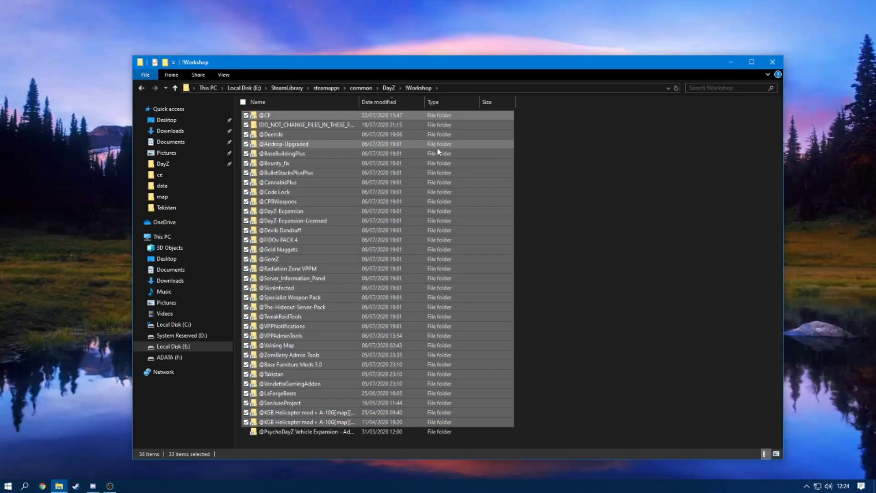
right_click(387, 175)
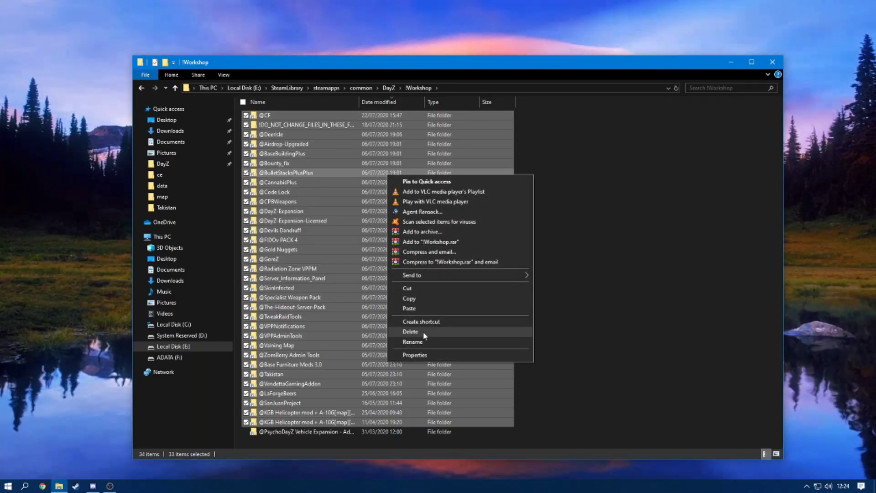
left_click(606, 356)
left_click(594, 389)
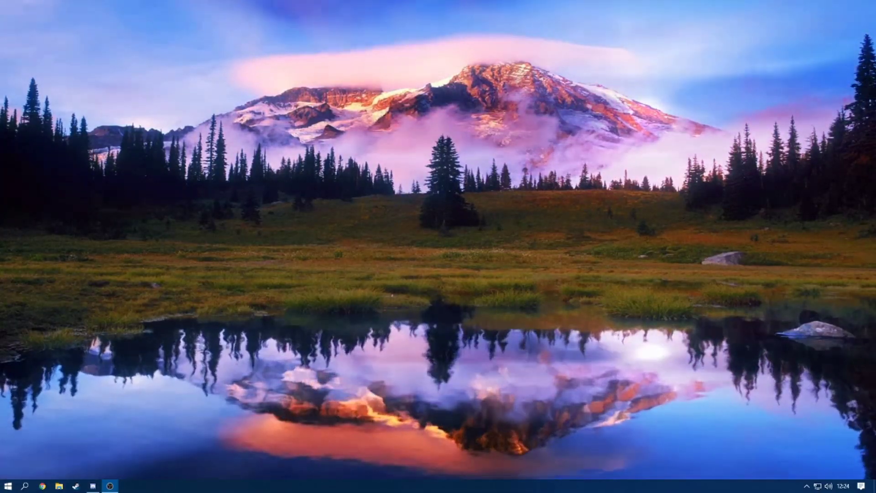
Step: Open the Steam shortcut menu among the hidden background apps and launch DayZ from it
left_click(806, 486)
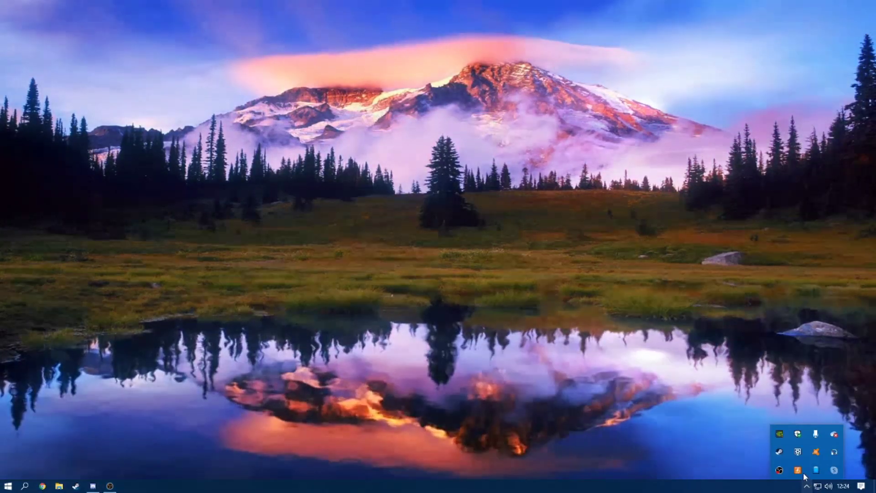
right_click(780, 452)
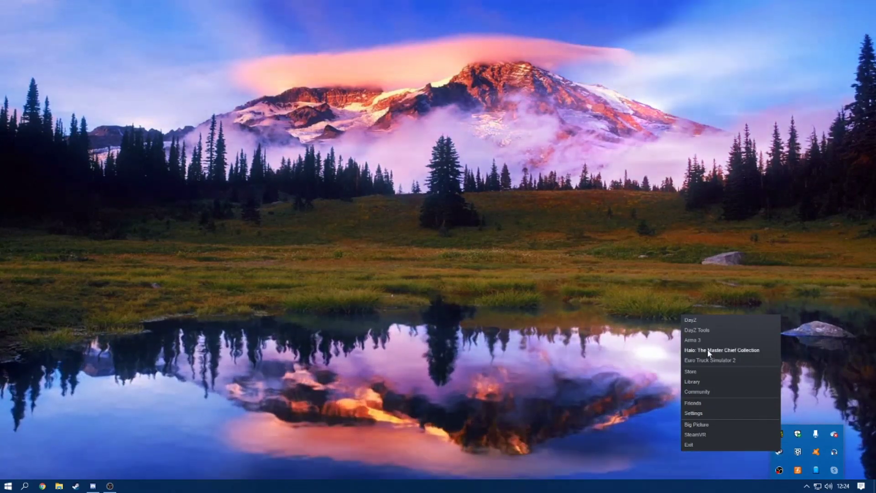
left_click(686, 321)
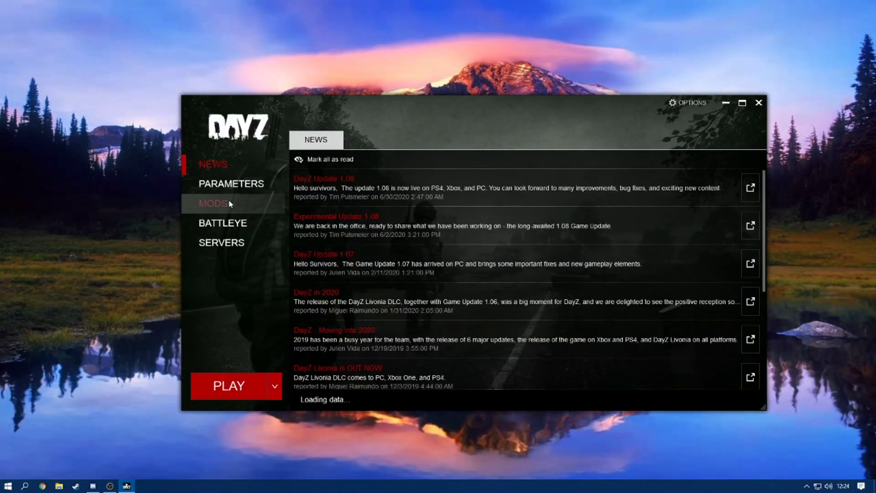
Step: Load the CF mod alongside Utopia in the DayZ launcher's mod list, and close the launcher
left_click(230, 204)
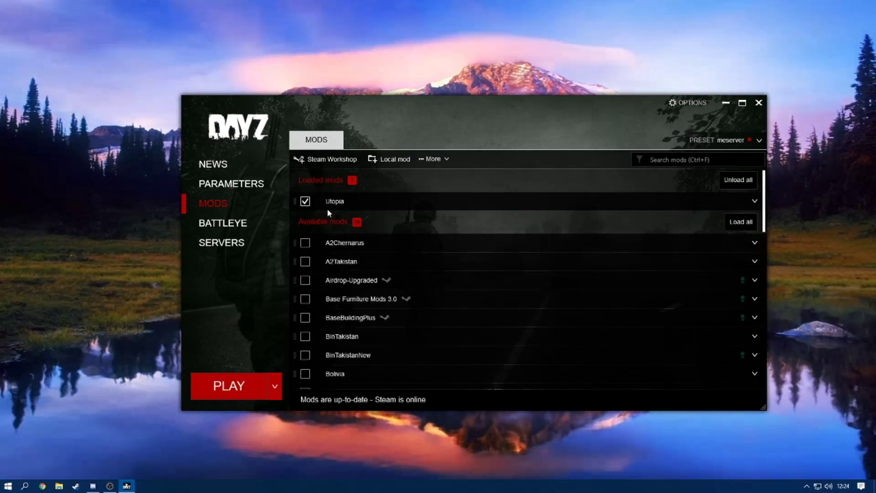
scroll(369, 211, "down", 2)
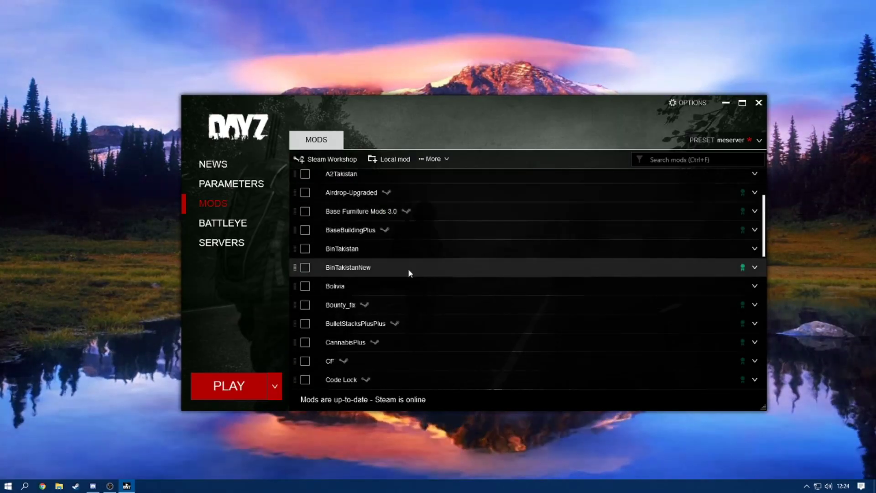
scroll(301, 363, "up", 1)
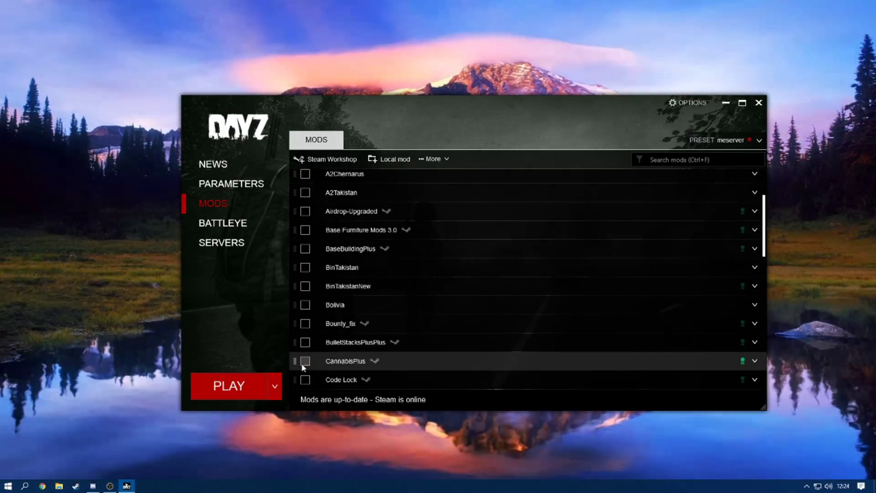
scroll(302, 363, "up", 2)
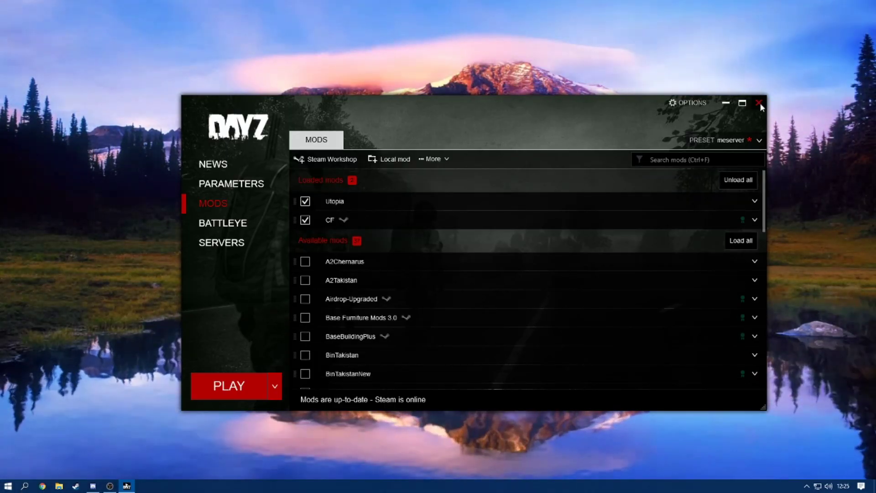
left_click(760, 103)
Step: Search Windows for DZSA and start DZSALauncher
key("super")
type("DZSA")
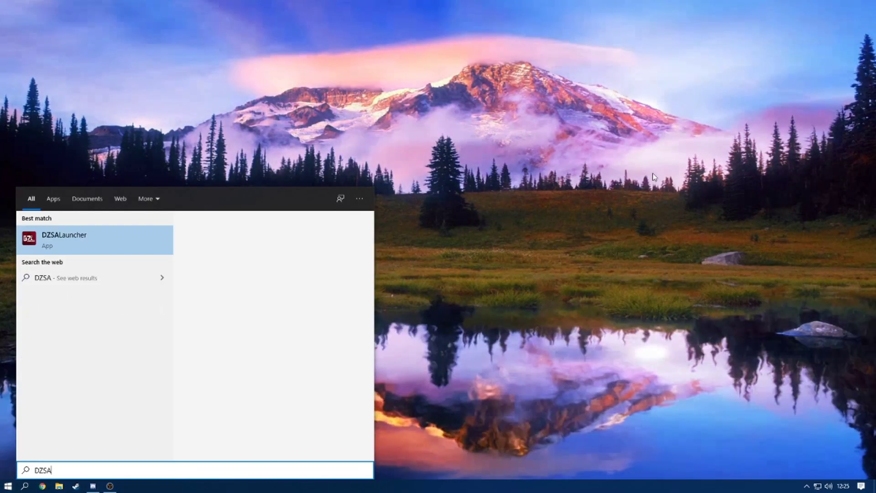
left_click(114, 239)
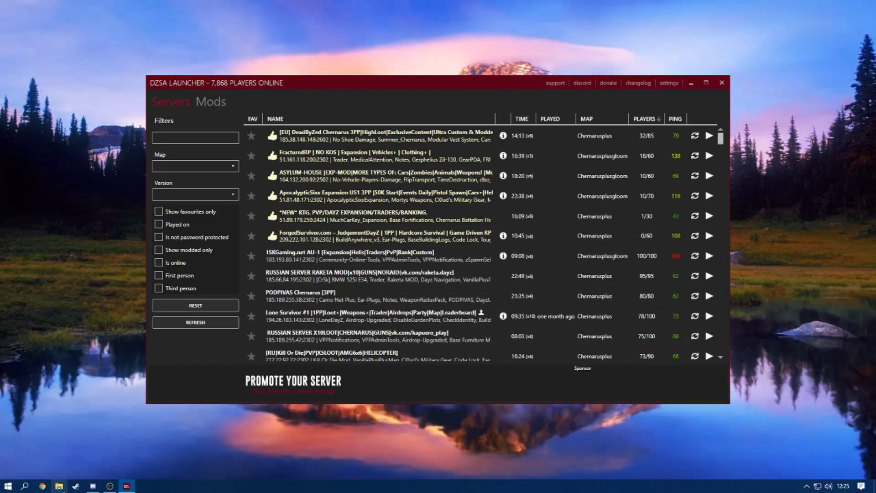
Step: Switch to File Explorer, look at the mod folders in DayZ's !dzsal folder, and close the window
key("super+e")
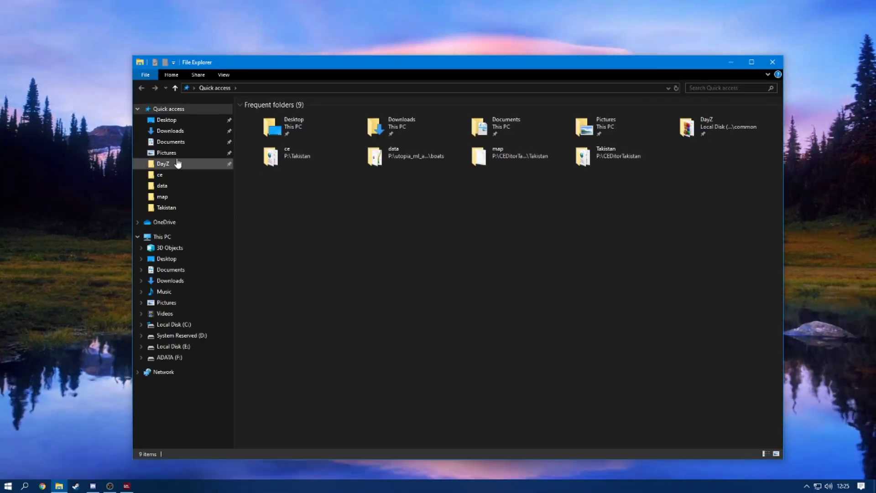
left_click(178, 163)
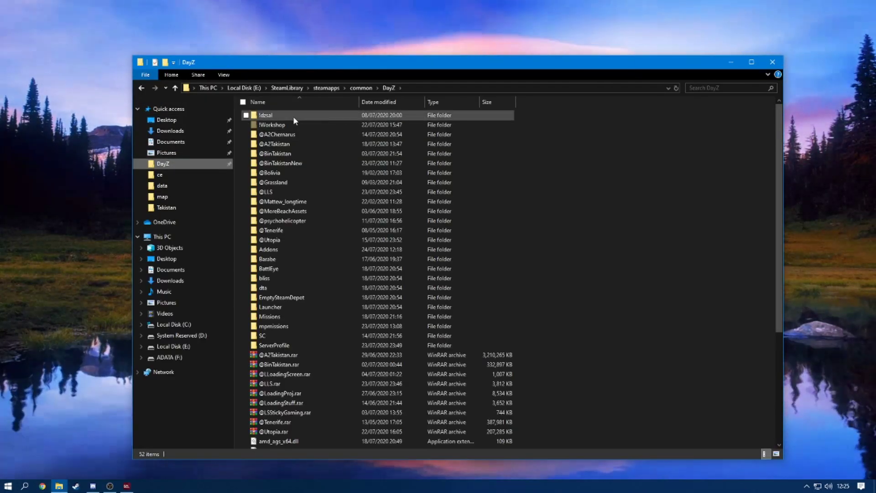
double_click(293, 116)
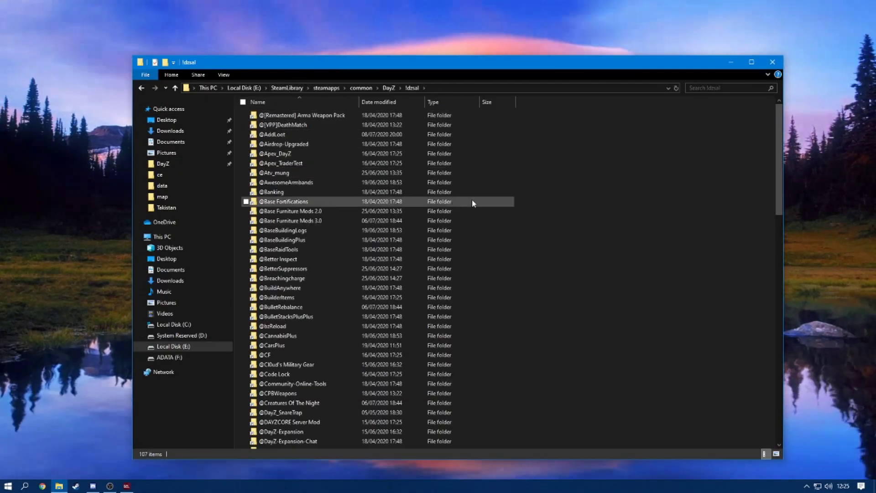
left_click_drag(560, 140, 367, 263)
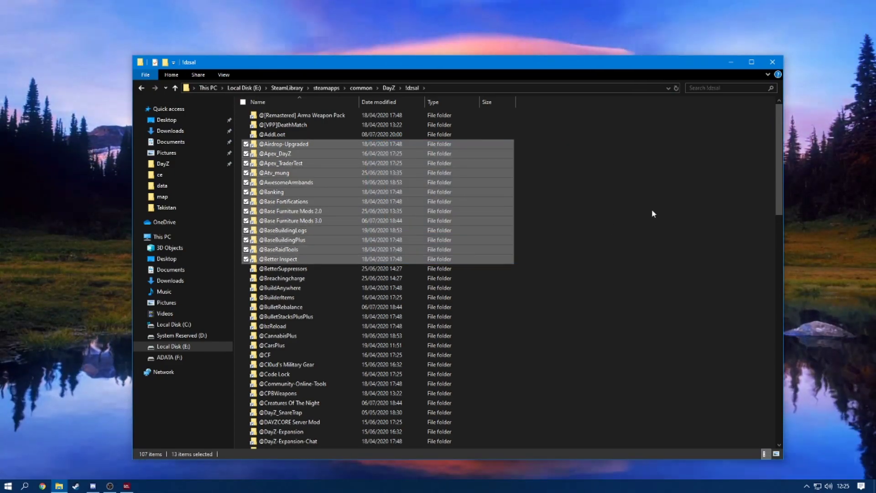
left_click(653, 213)
left_click(773, 63)
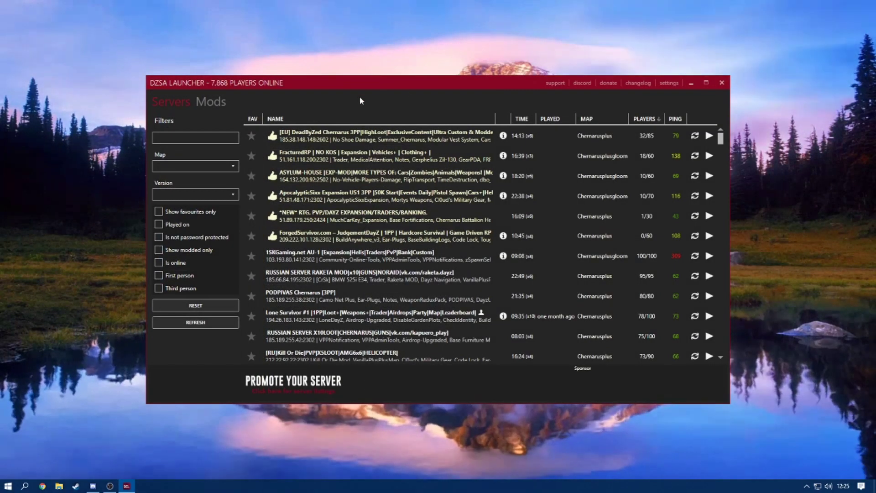
Step: View the mod list in DZSA Launcher with its verify and delete options, and return to the server list
left_click(204, 101)
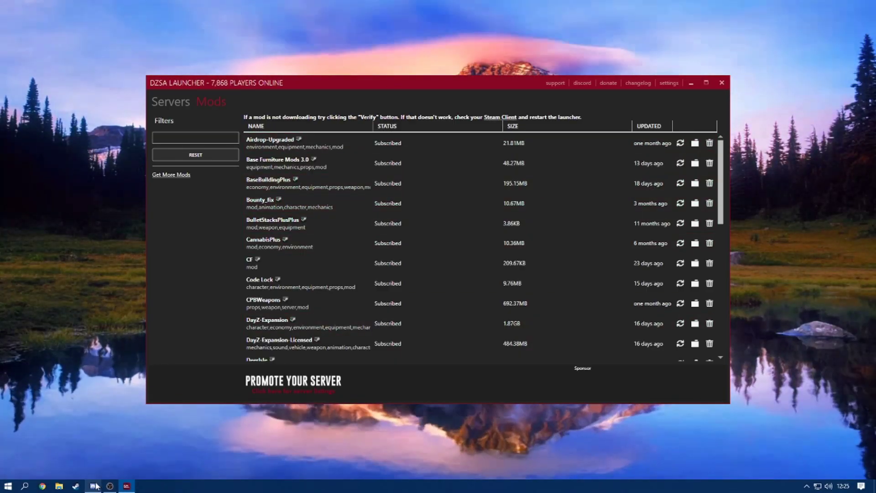
mouse_move(93, 486)
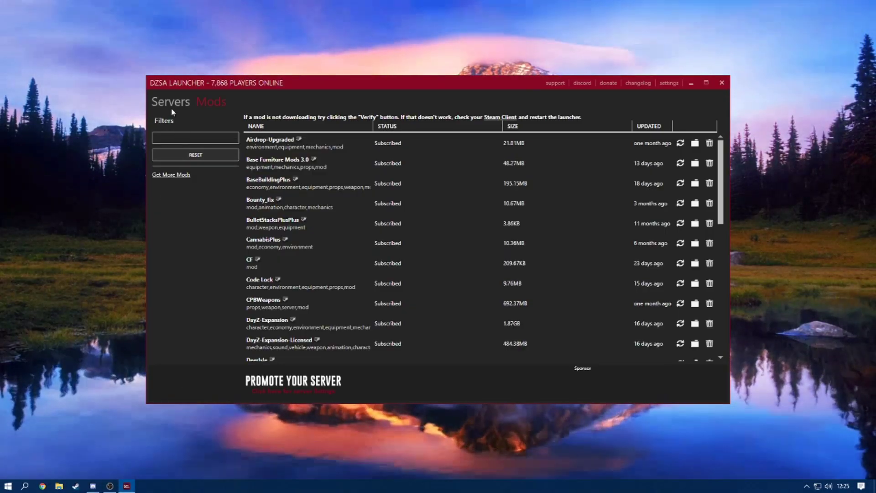
left_click(170, 103)
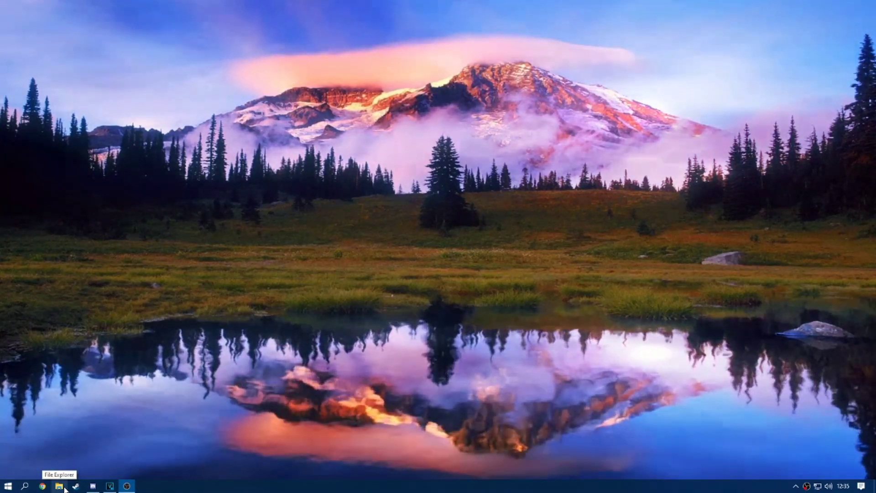
left_click(64, 489)
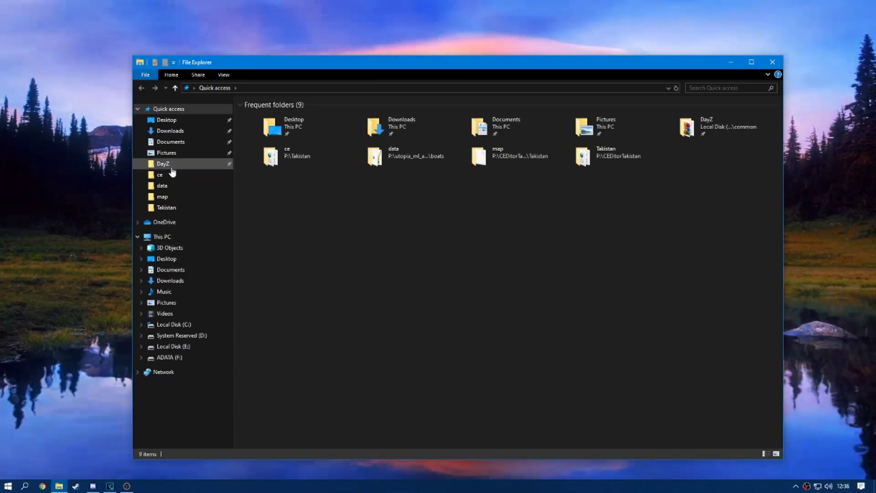
left_click(172, 167)
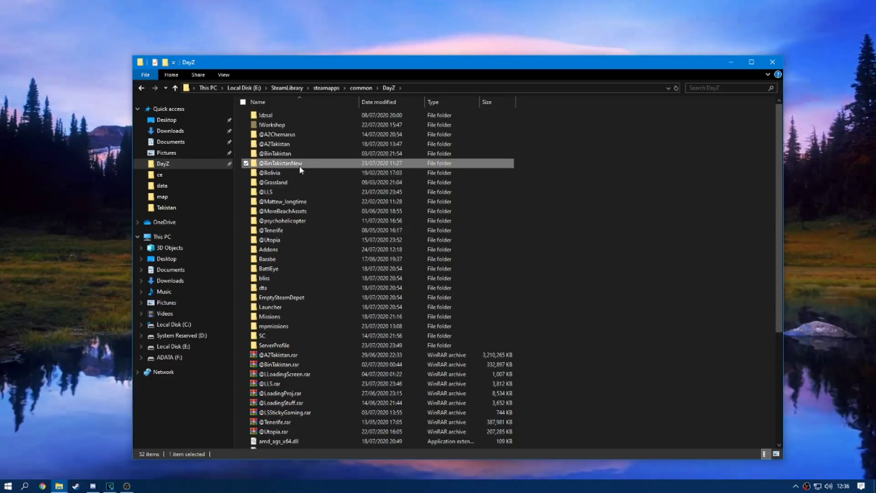
double_click(300, 164)
double_click(272, 116)
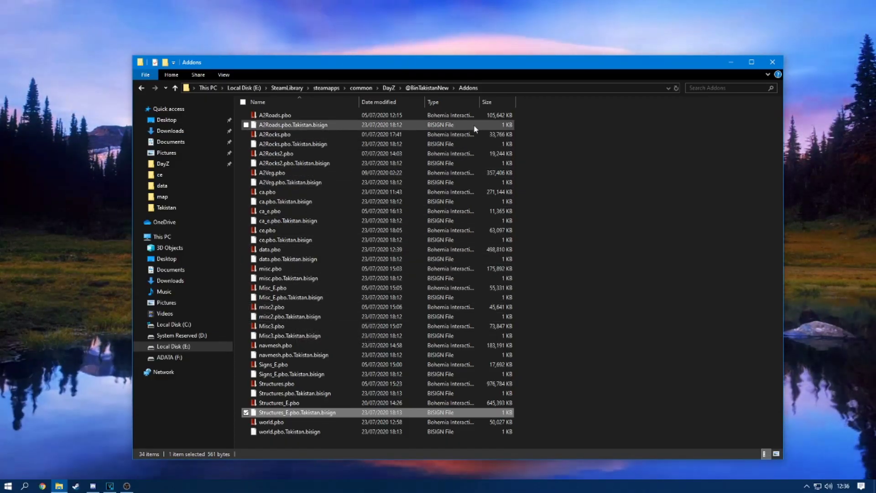
left_click_drag(531, 119, 449, 415)
left_click_drag(413, 338, 341, 485)
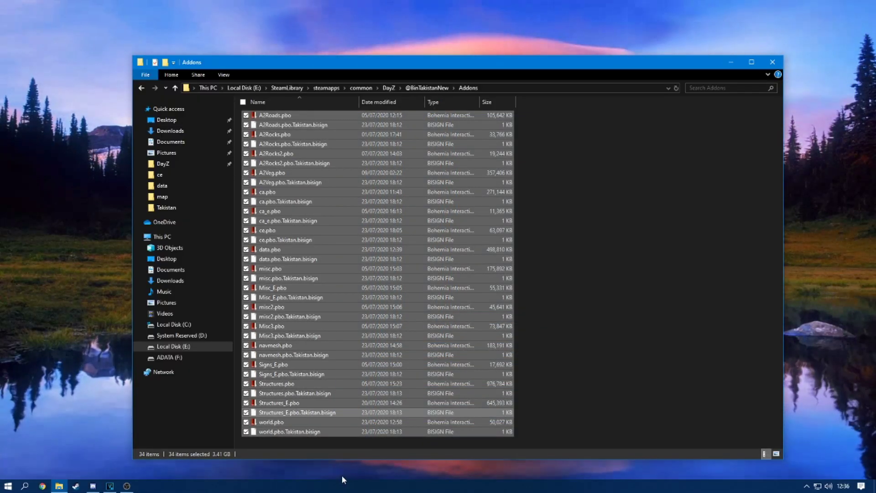
left_click(629, 382)
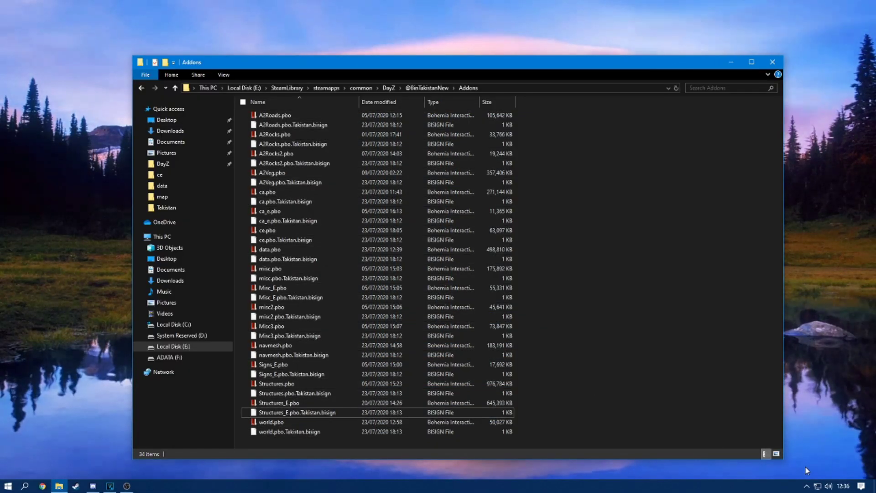